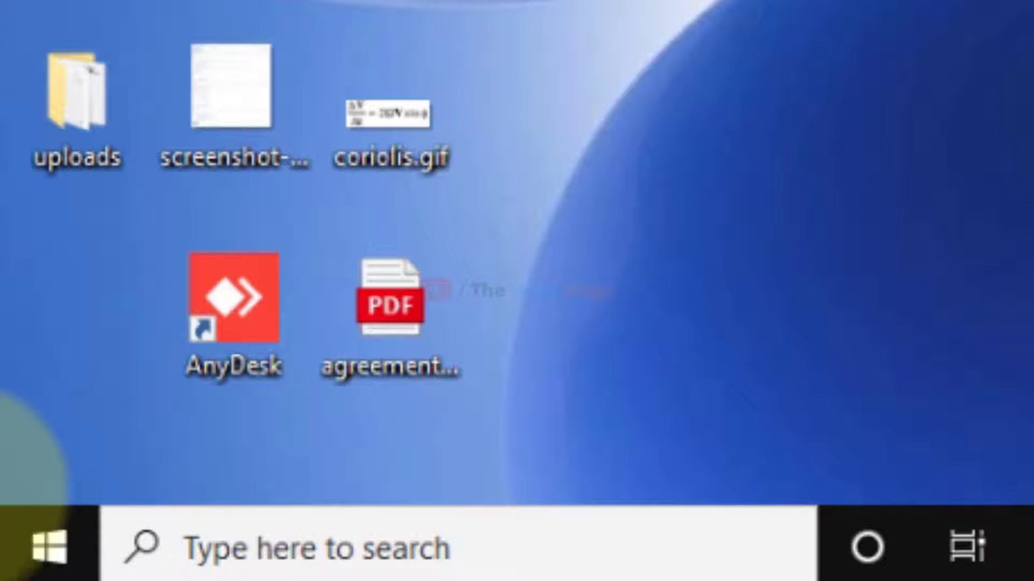
- Run main.cpl and uncheck Enhance pointer precision on the Pointer Options tab
right_click(69, 543)
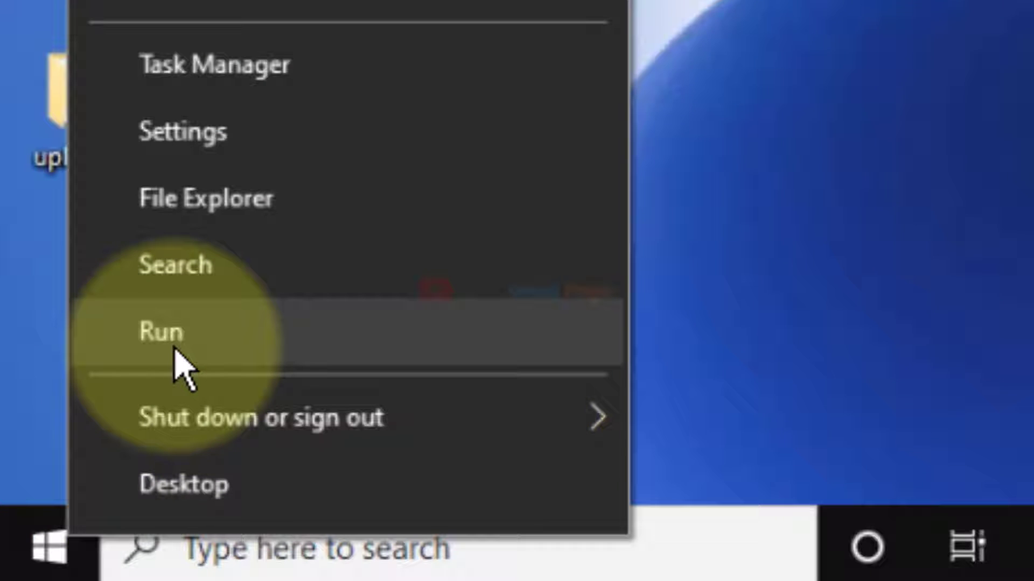
click(175, 349)
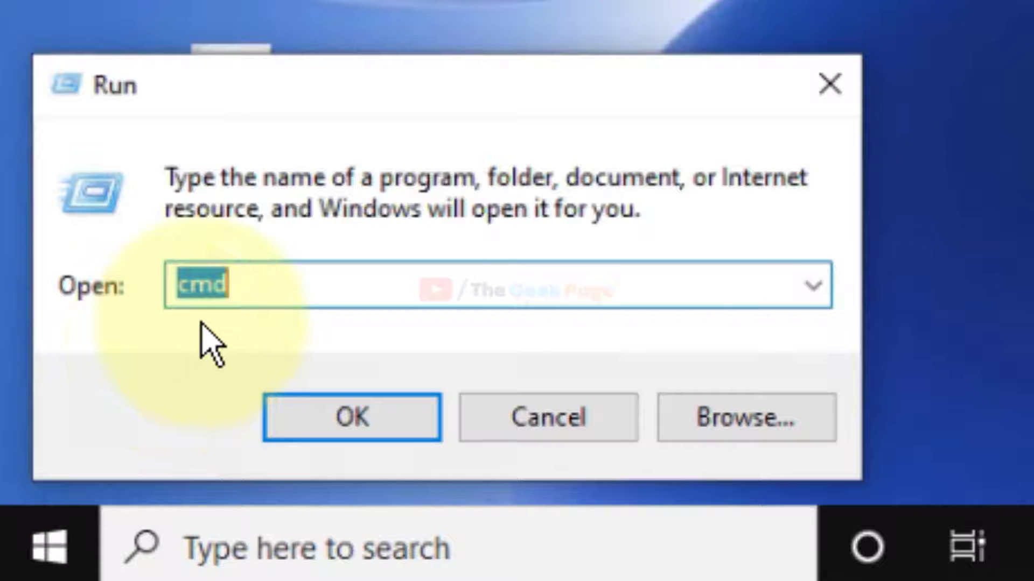
text(main)
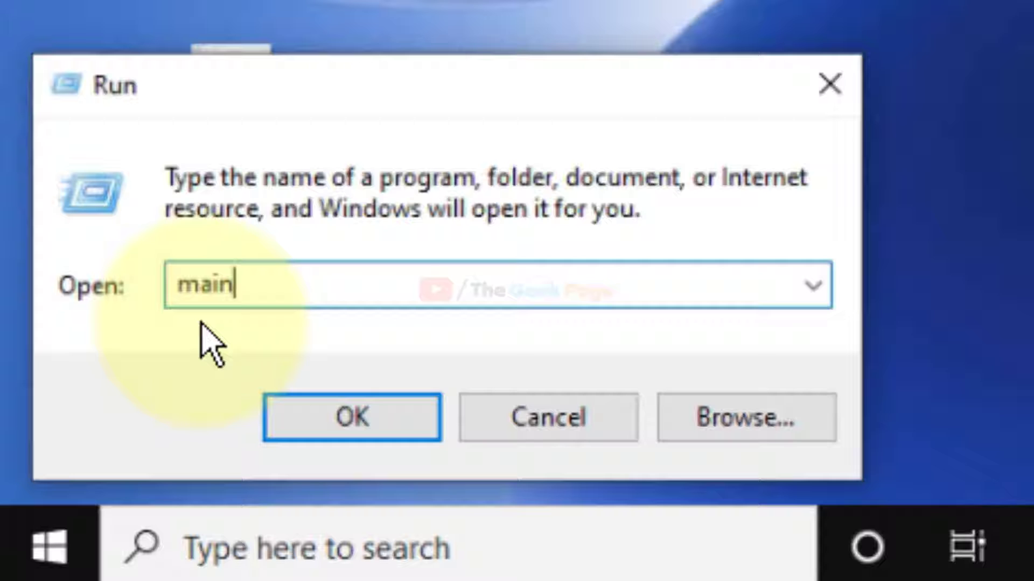
text(.cpl)
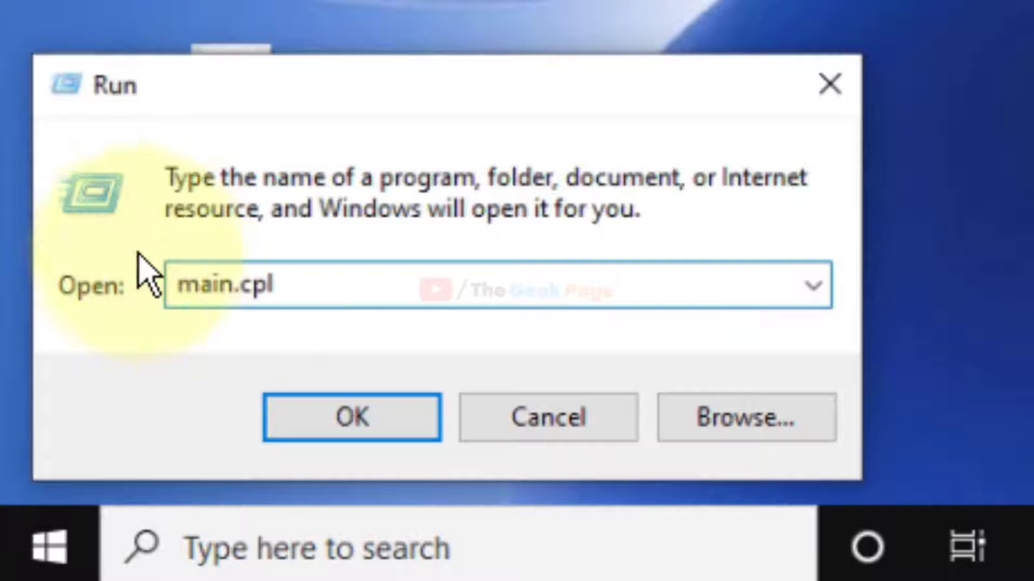
click(339, 420)
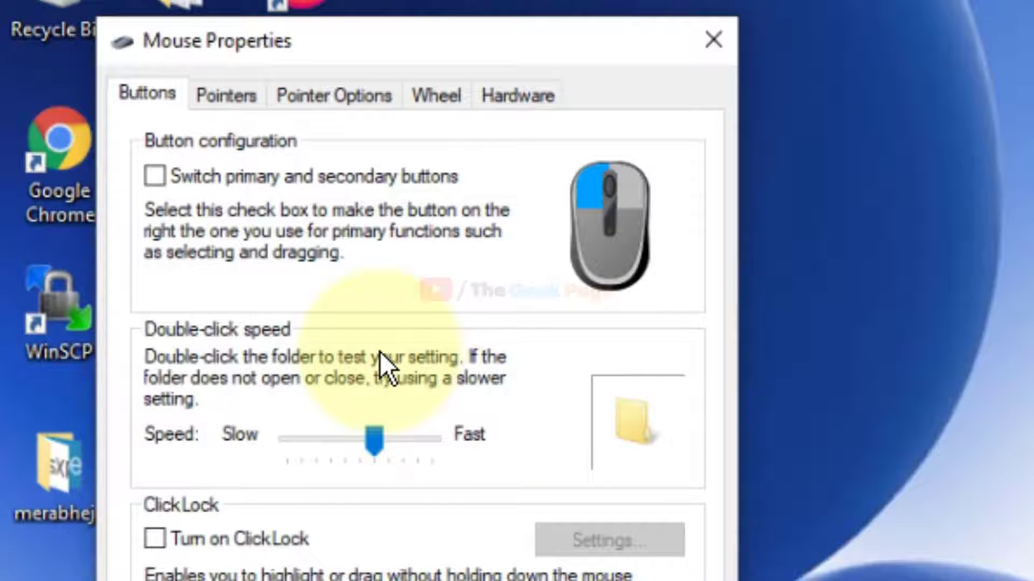
click(318, 98)
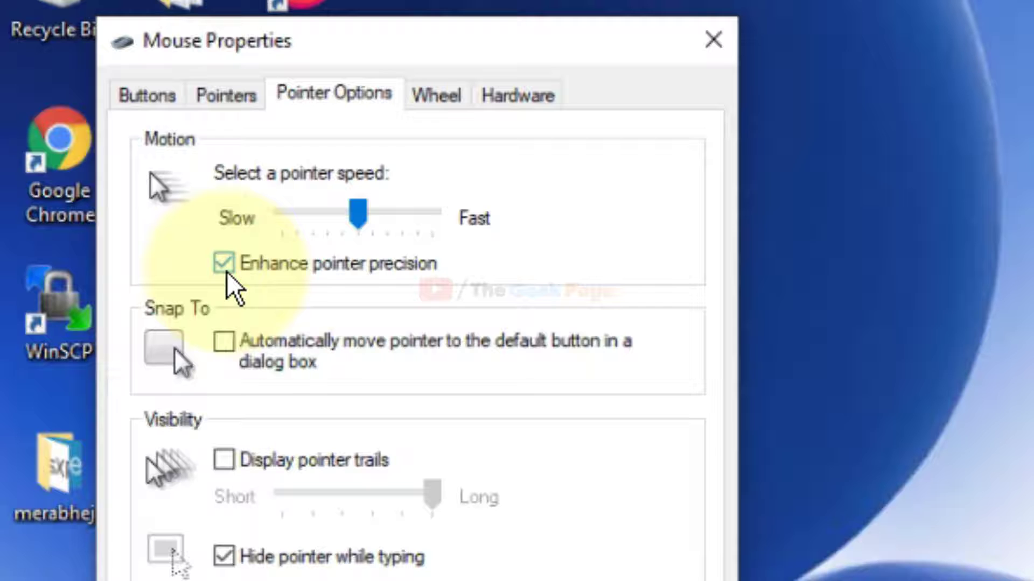
click(226, 272)
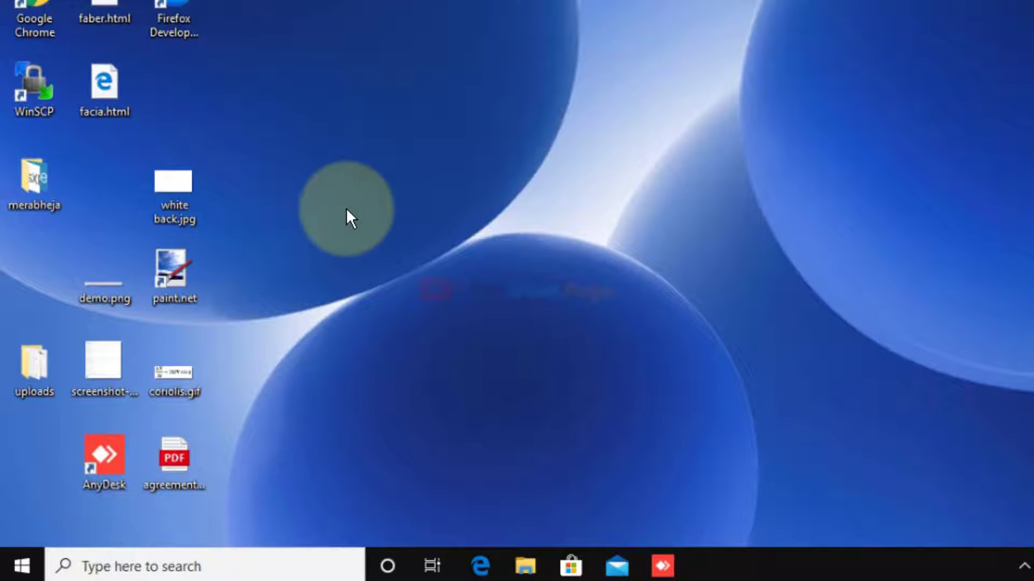
- Open Device Manager, expand Mice and other pointing devices, and review the HID-compliant mouse driver
click(210, 556)
text(devi)
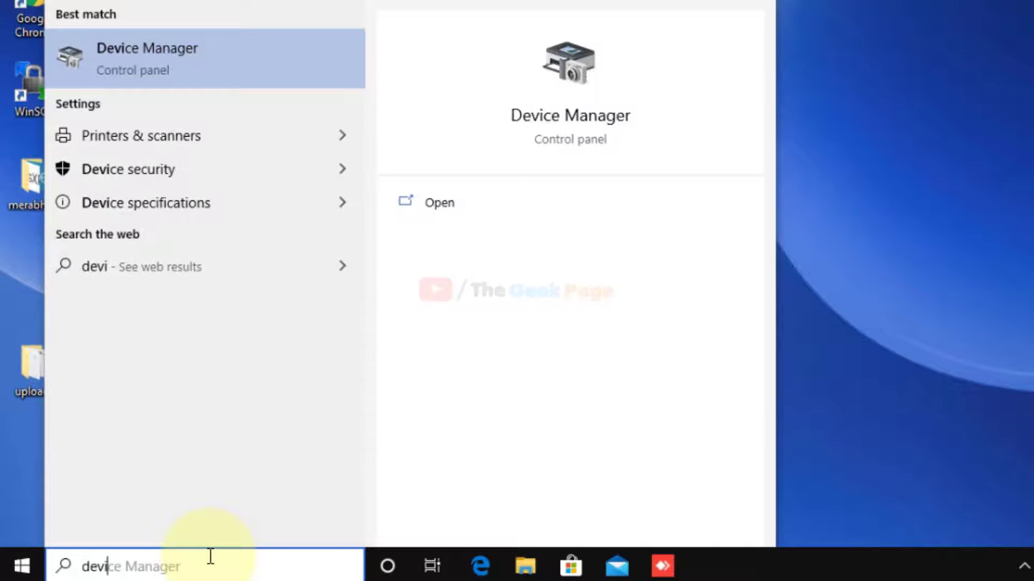
text(ce m)
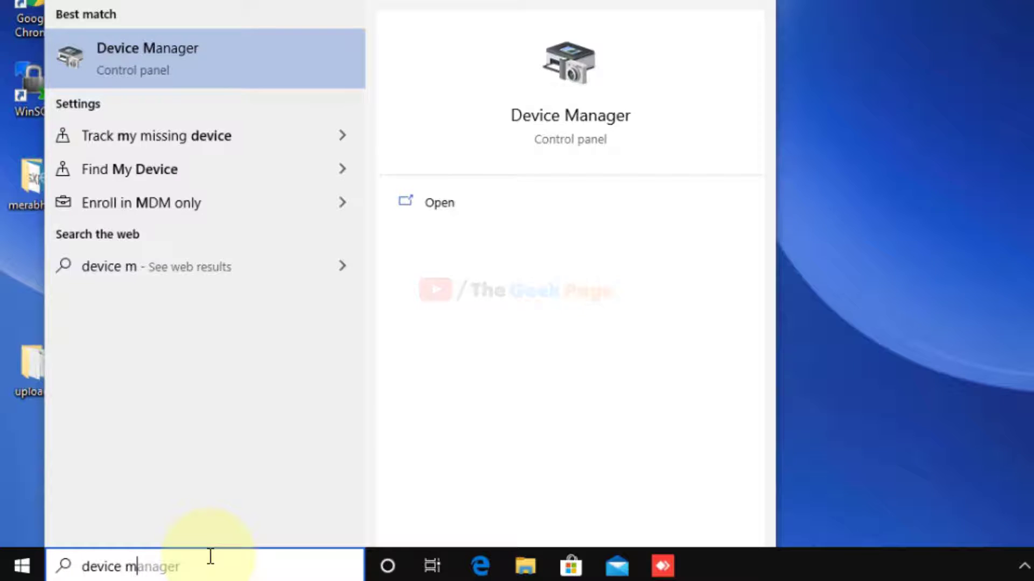
text(anager)
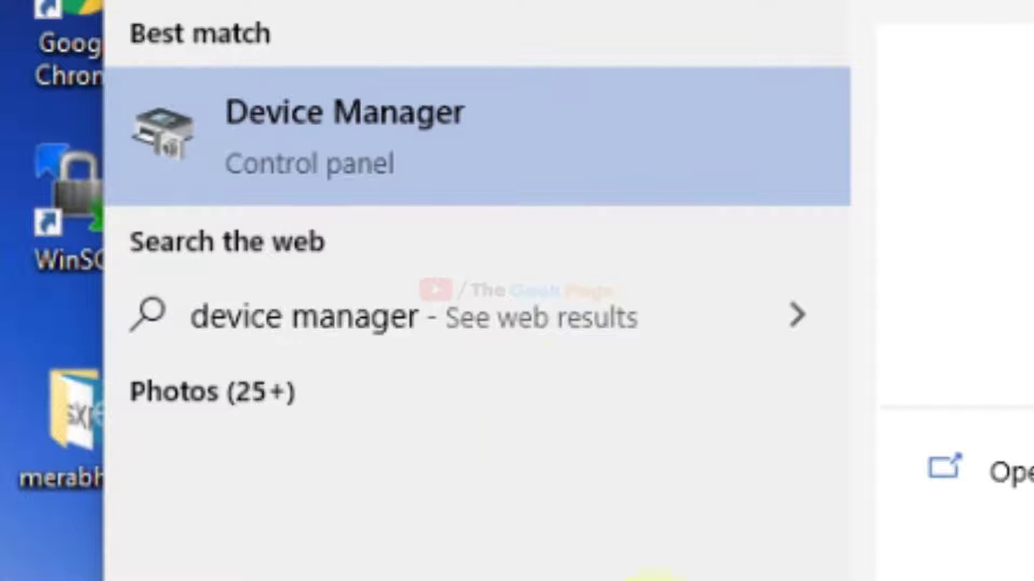
click(374, 164)
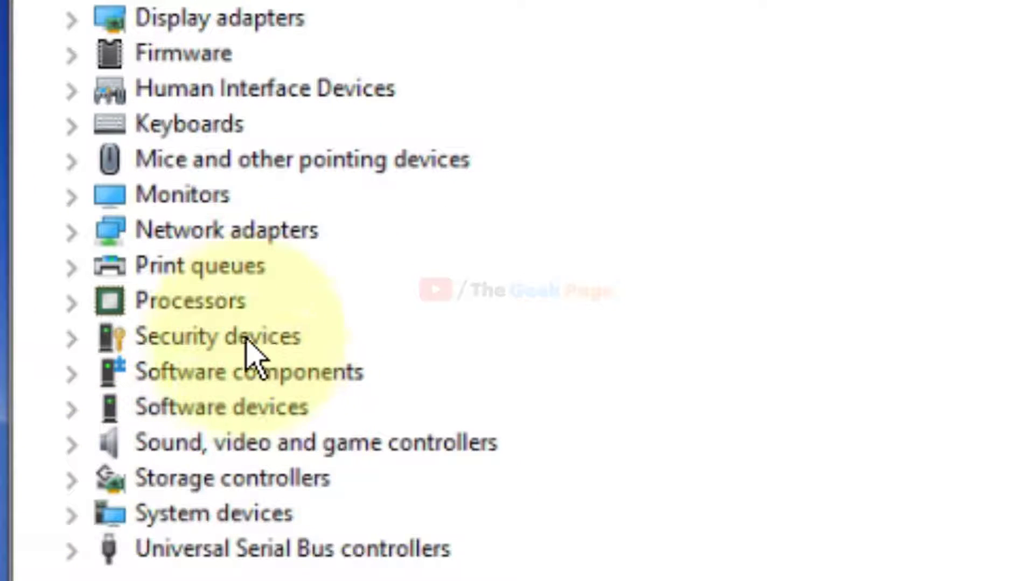
click(267, 158)
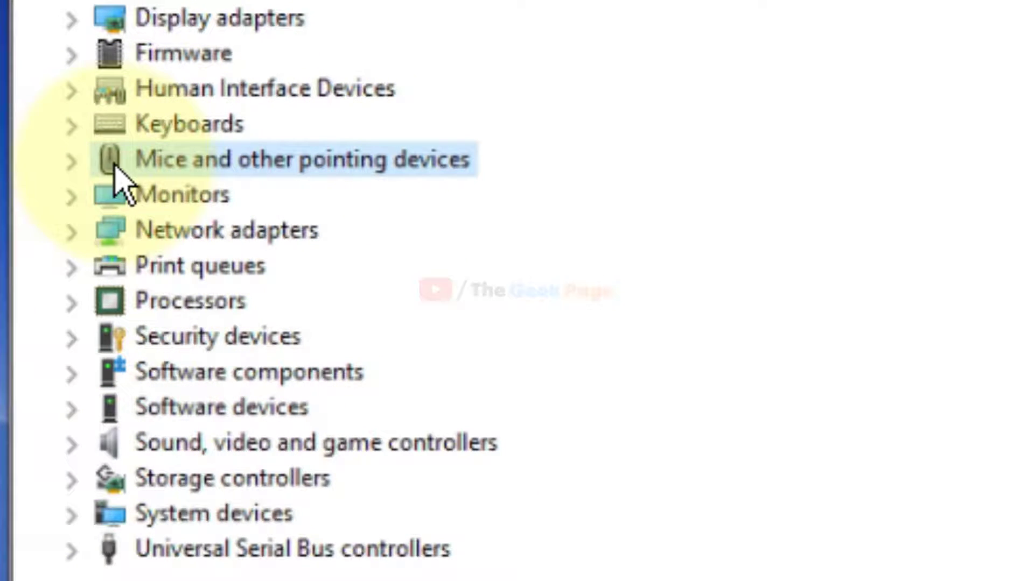
click(72, 161)
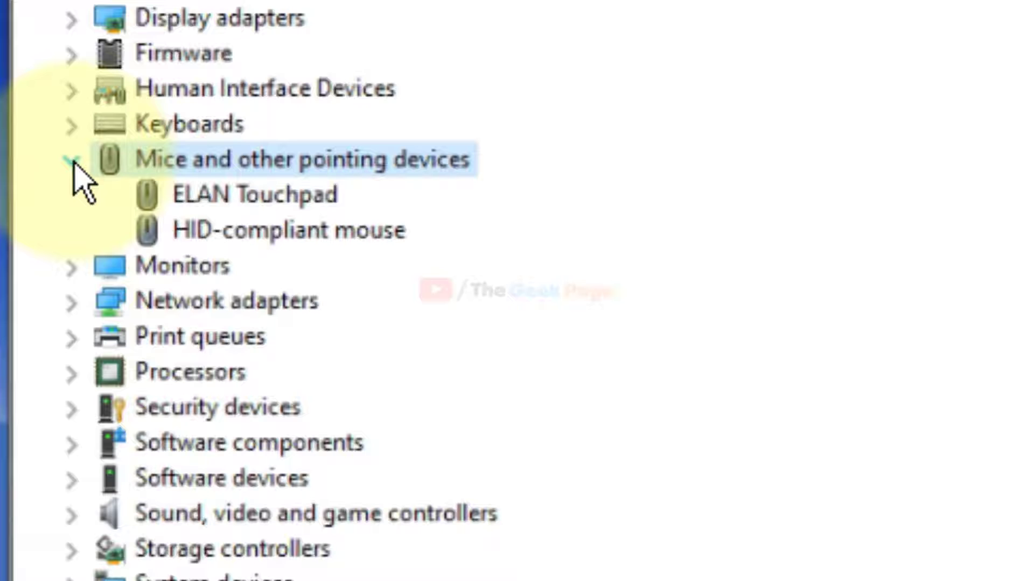
click(276, 228)
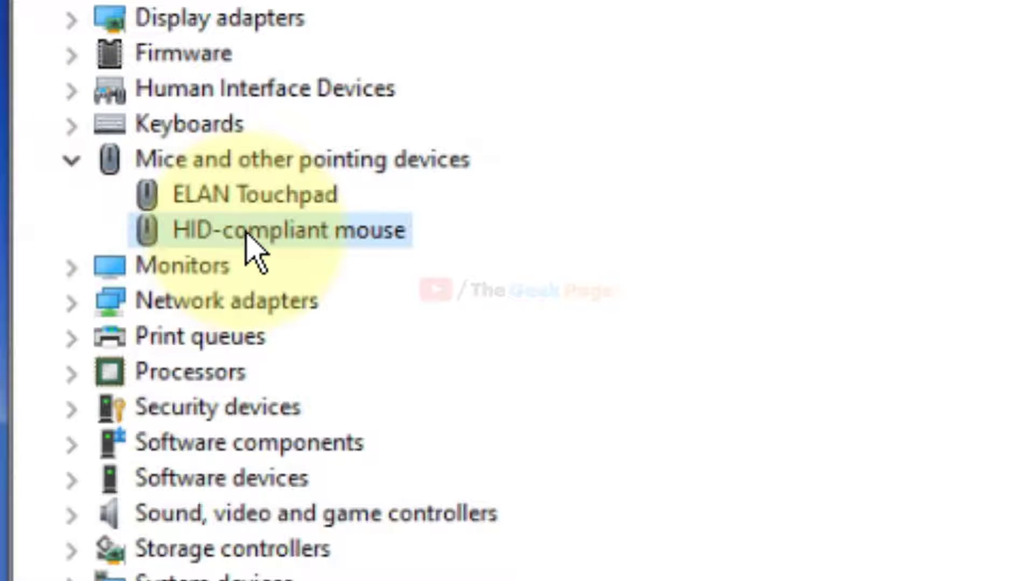
double_click(246, 232)
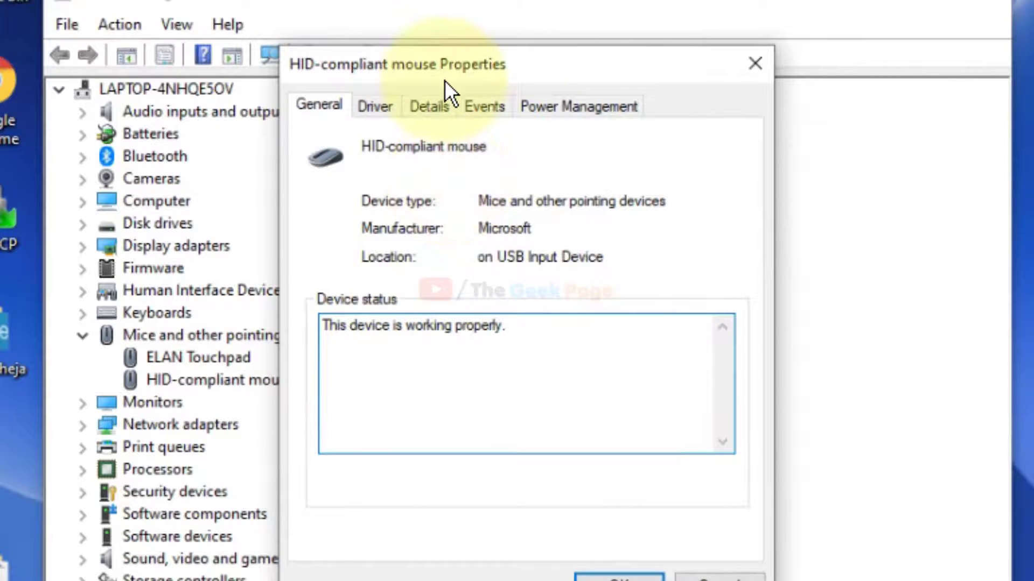
click(377, 114)
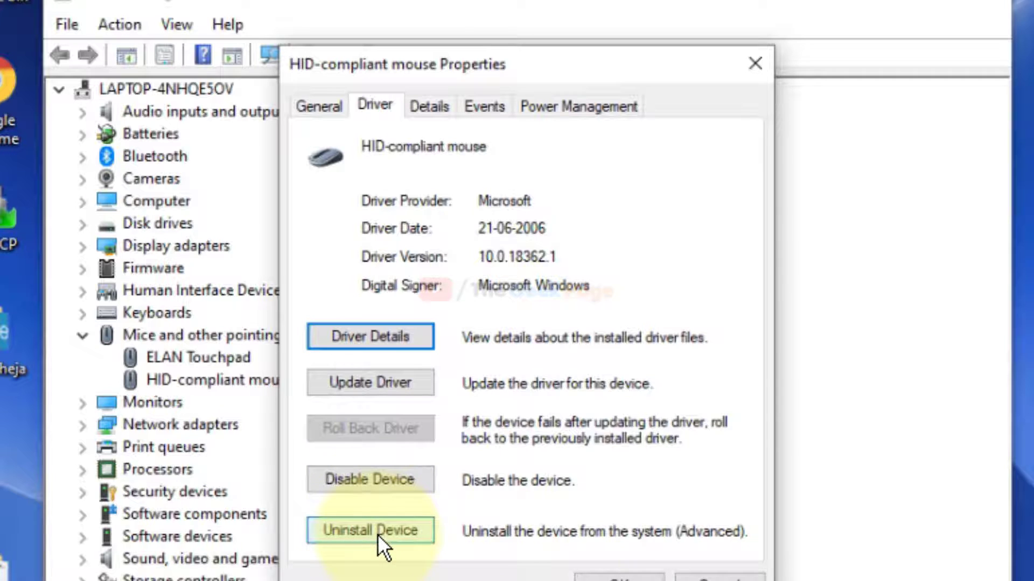
click(746, 76)
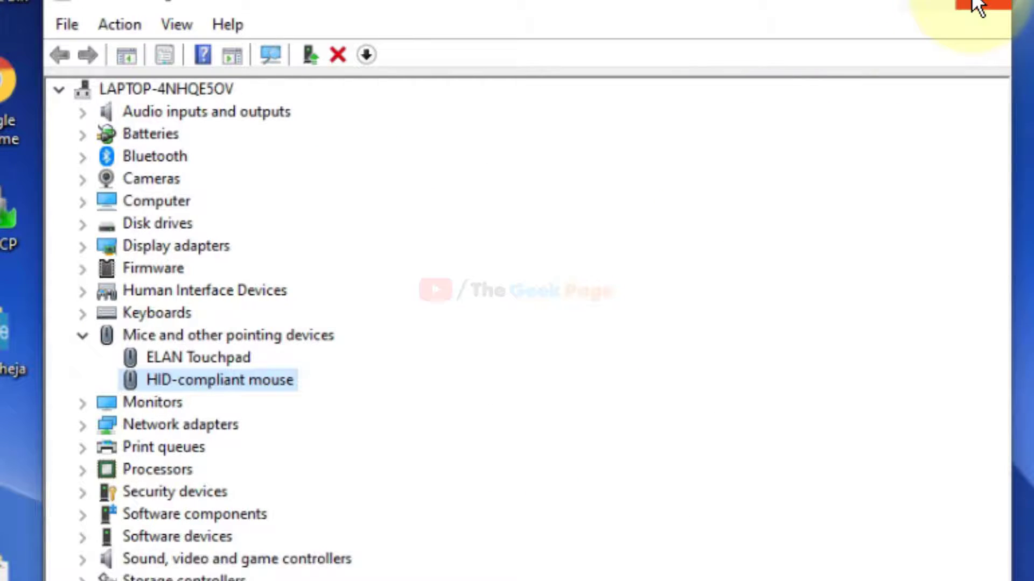
- Close Device Manager and open Power & sleep settings through a 'power options' search
click(986, 10)
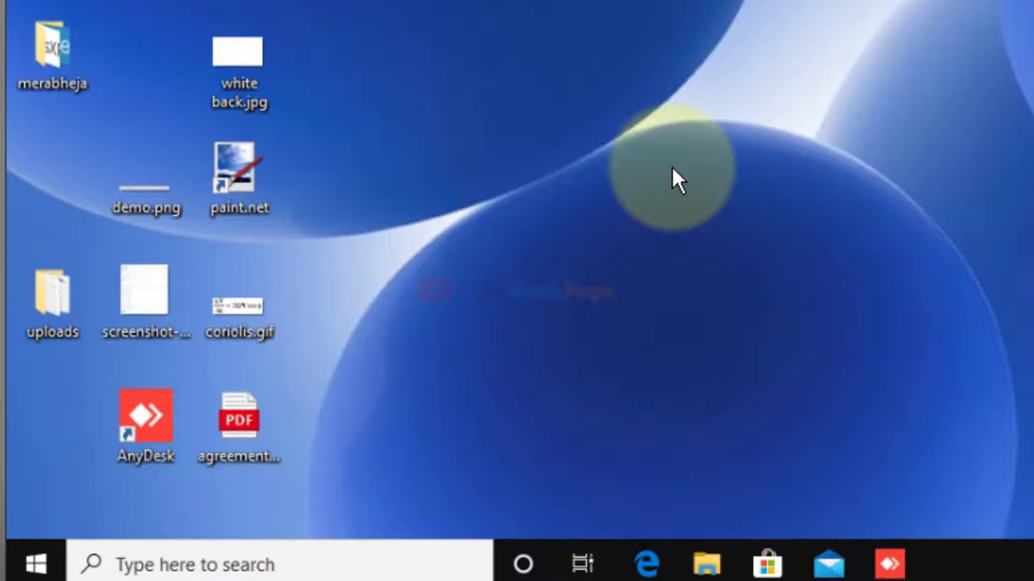
click(330, 560)
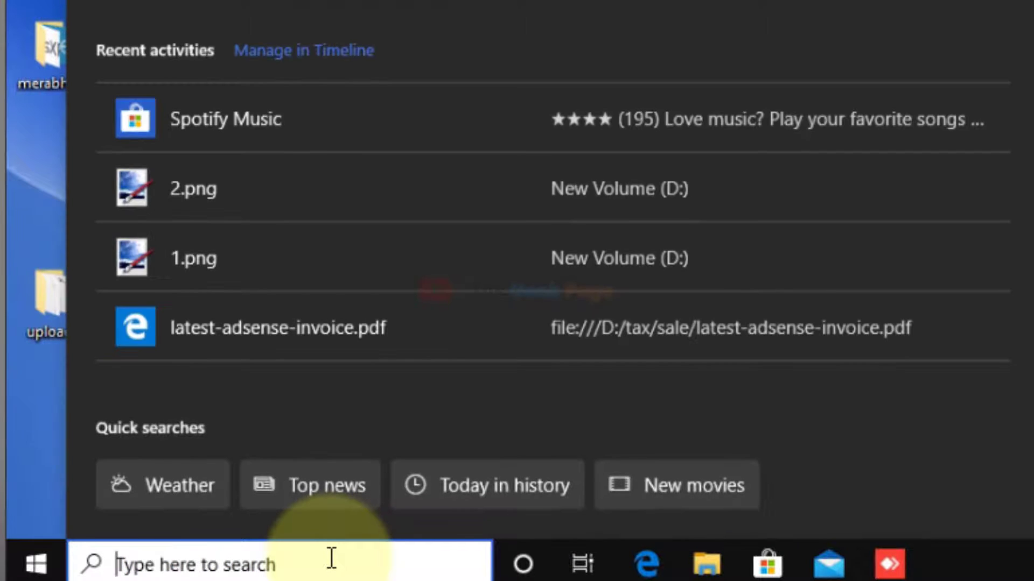
text(power)
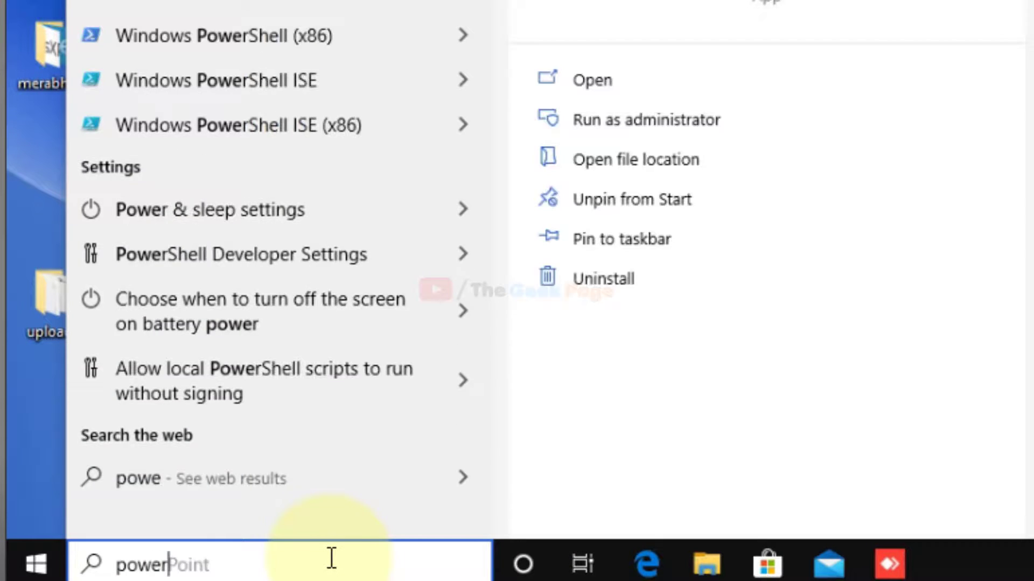
text( options)
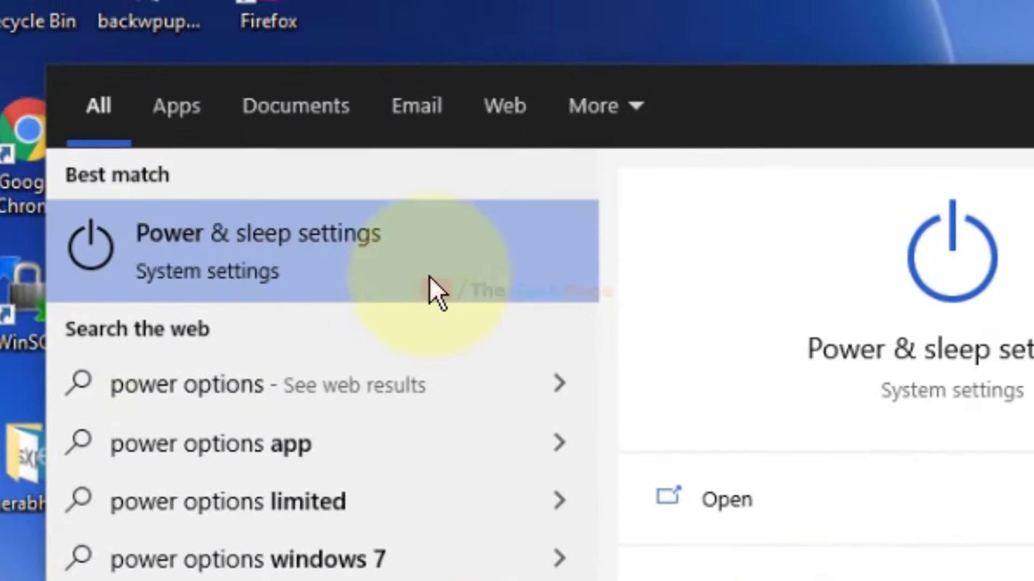
click(364, 261)
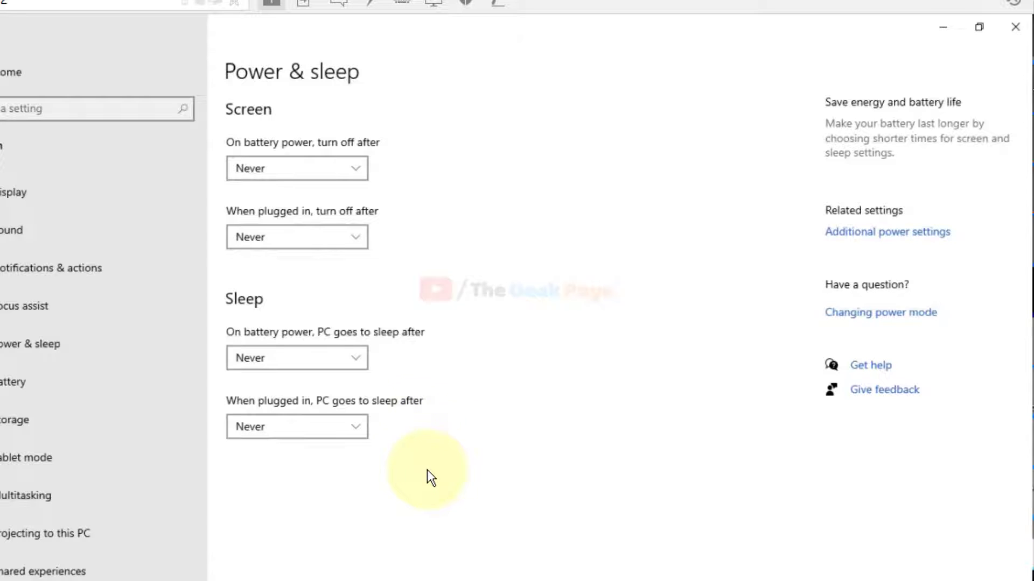
- Uncheck Turn on fast startup in the power button shutdown settings
click(876, 238)
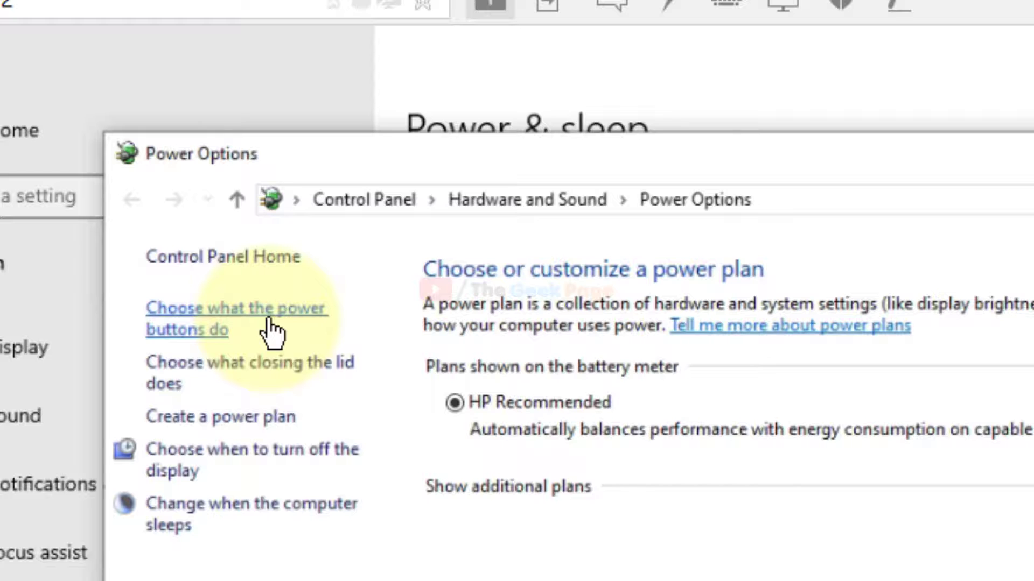
click(286, 309)
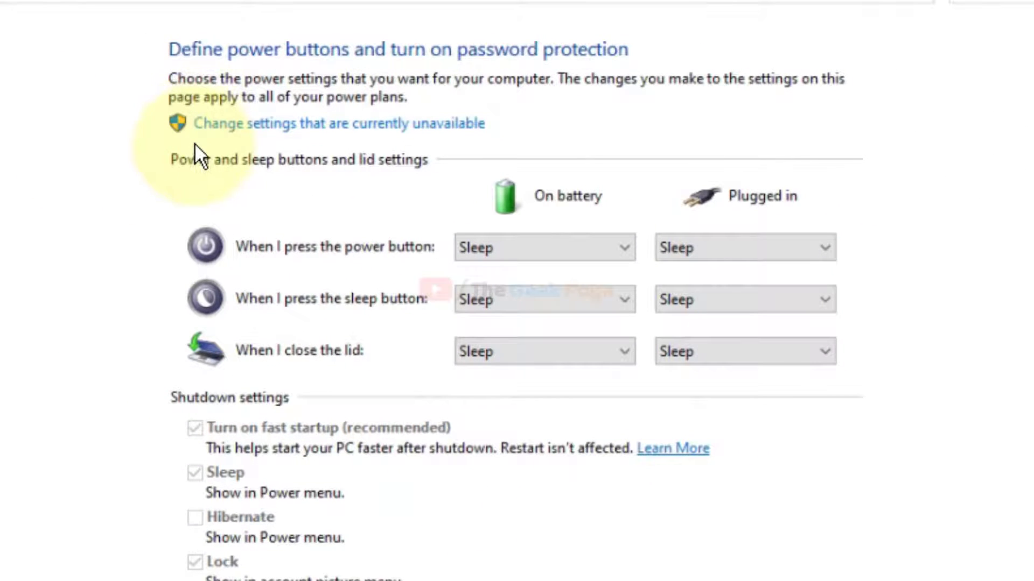
click(458, 124)
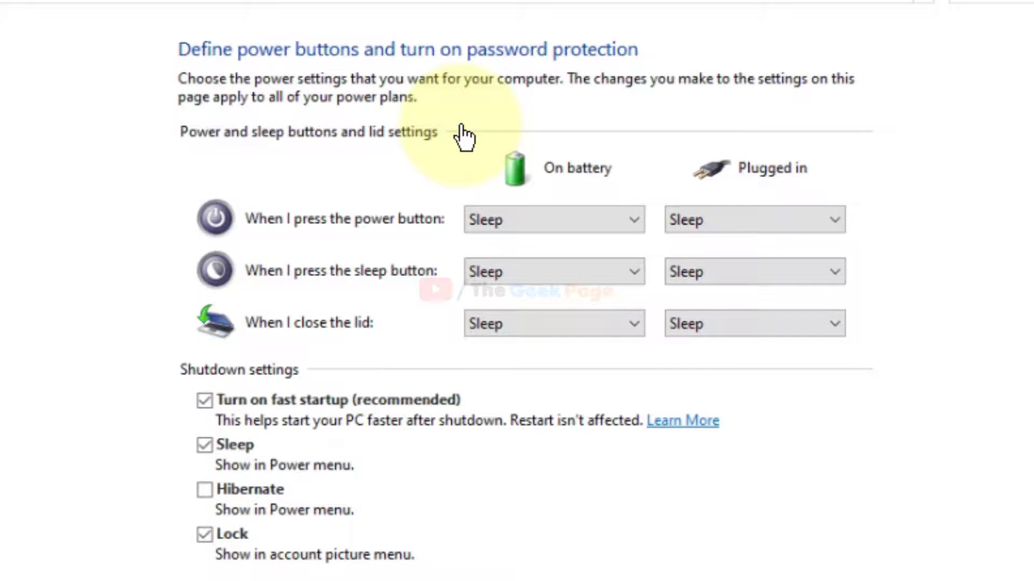
click(209, 401)
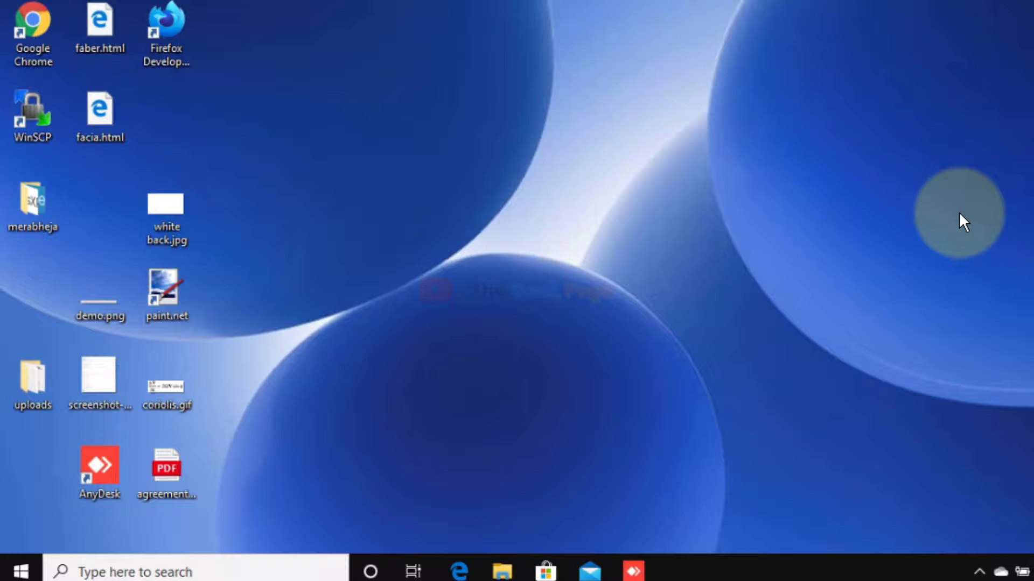
click(32, 577)
click(28, 495)
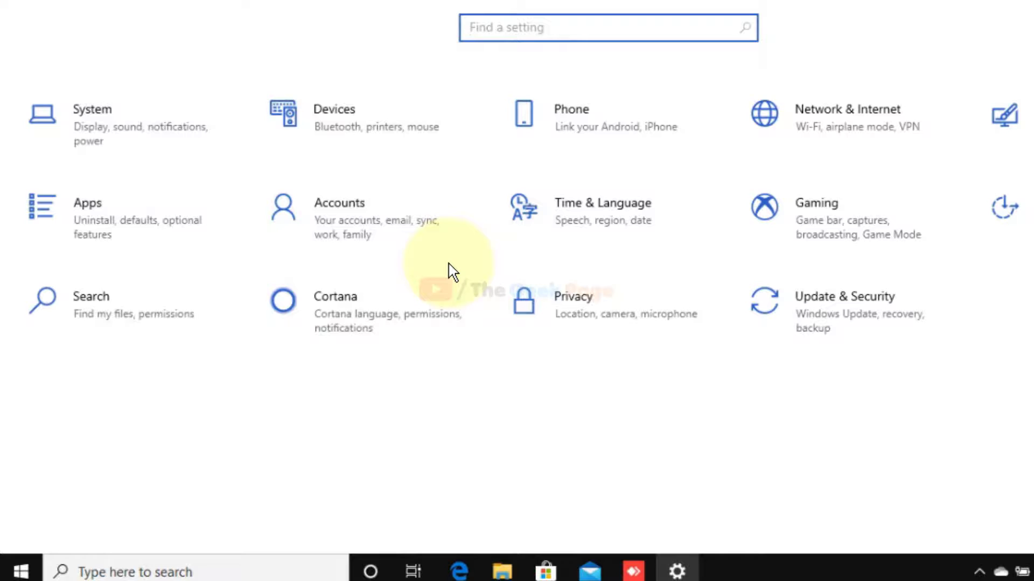
click(353, 139)
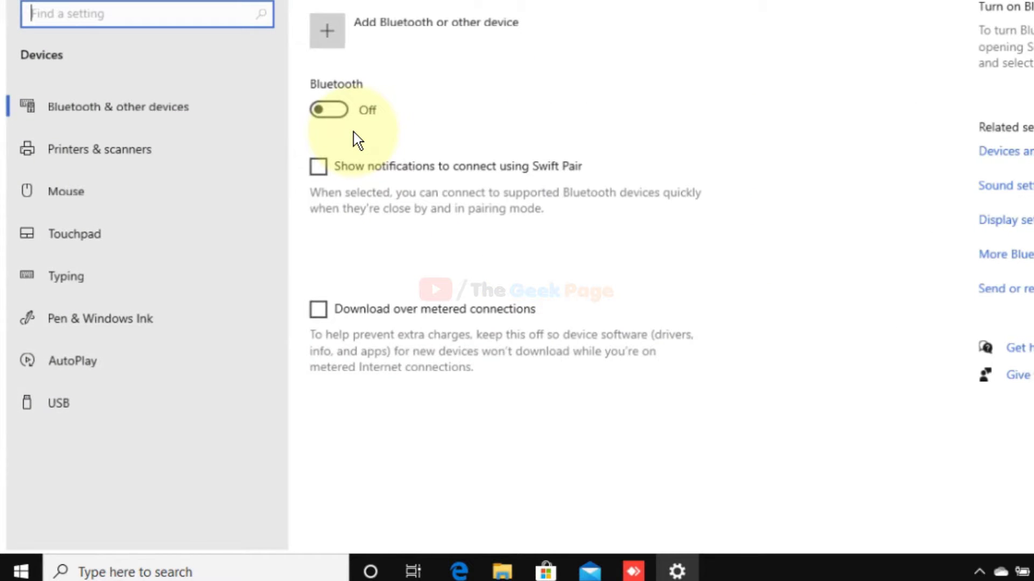
click(74, 199)
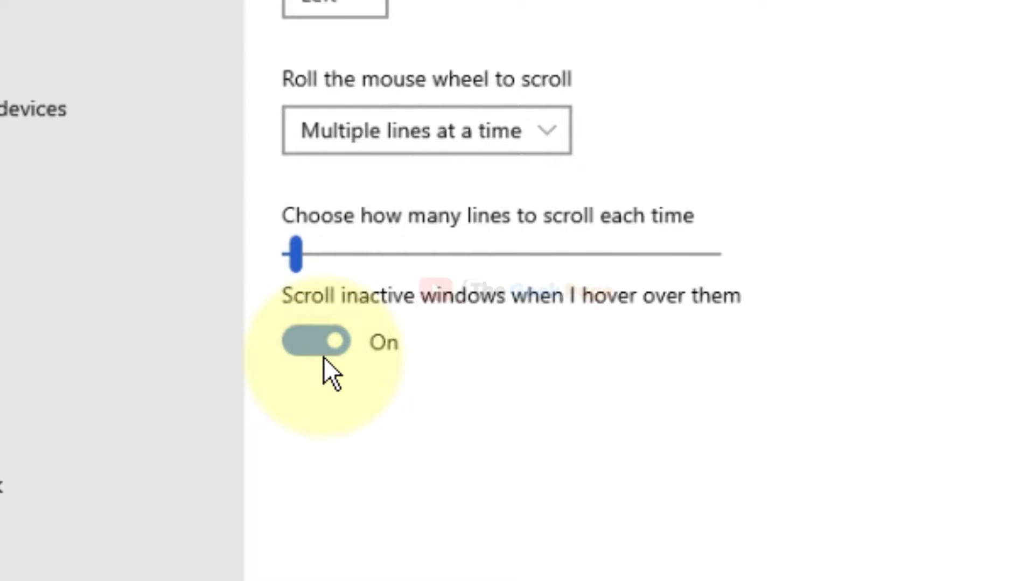
click(325, 356)
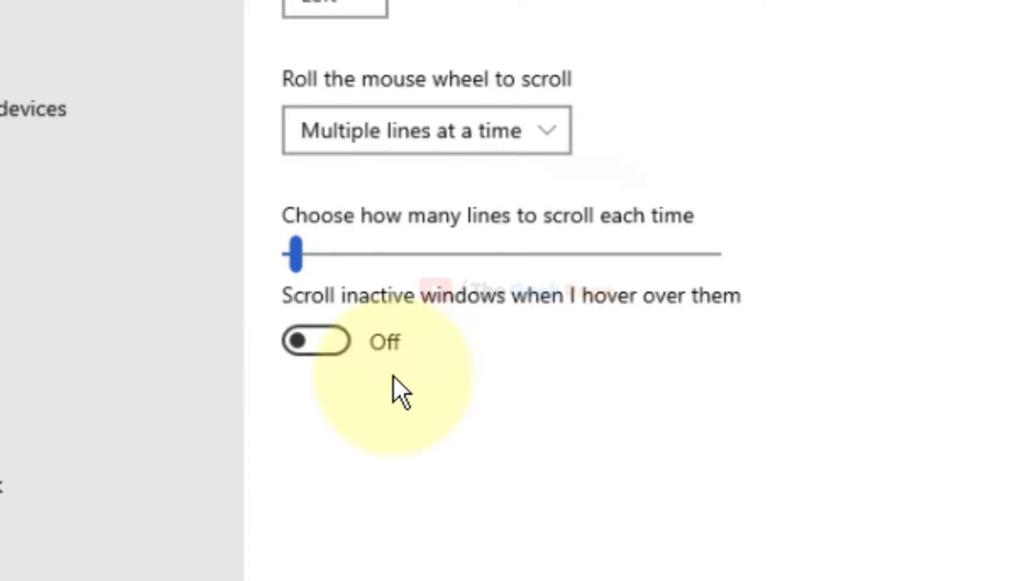
click(340, 357)
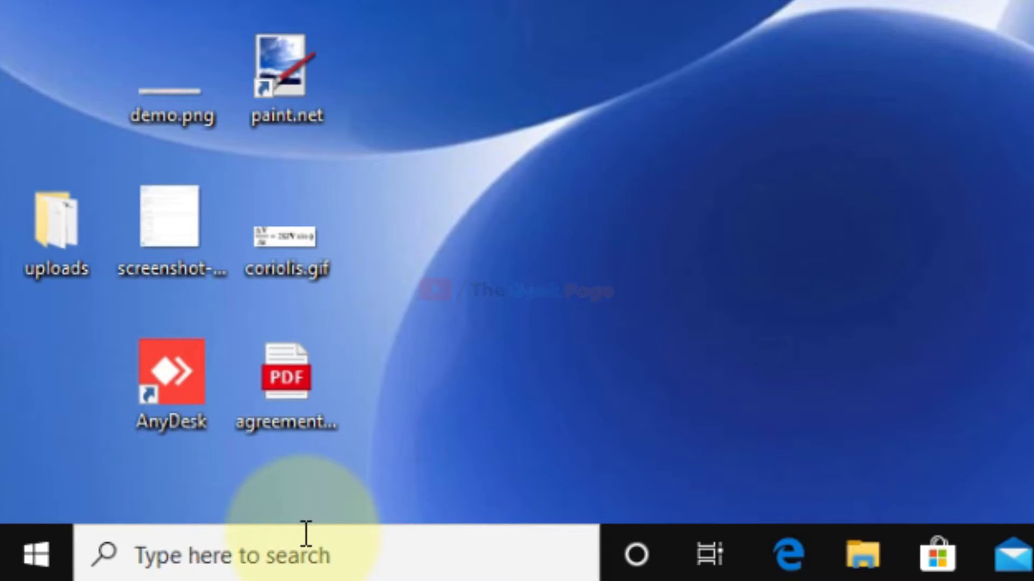
- Open Device Manager and select USB Root Hub (USB 3.0) under Universal Serial Bus controllers
click(284, 549)
text(dev)
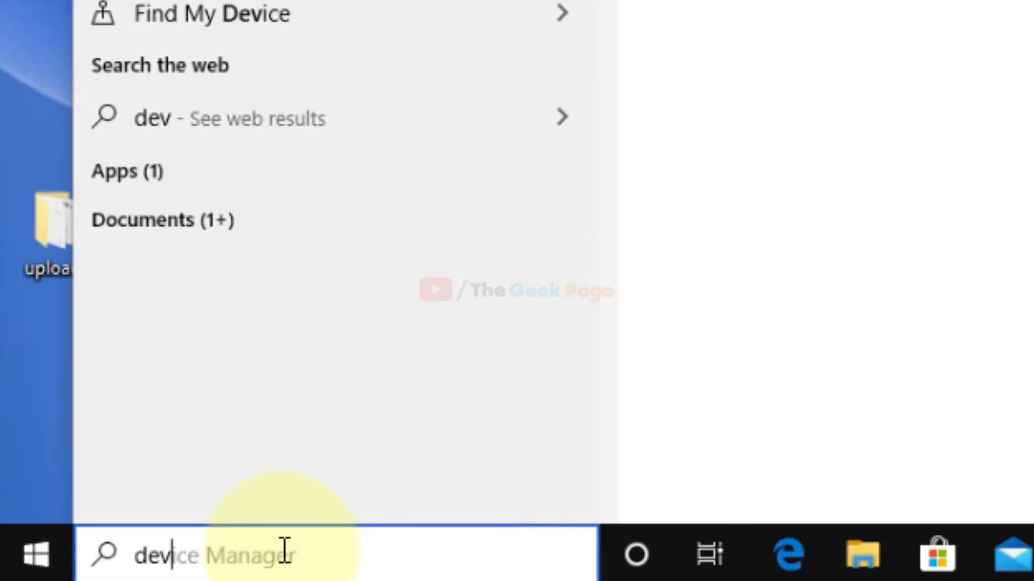
text(ice)
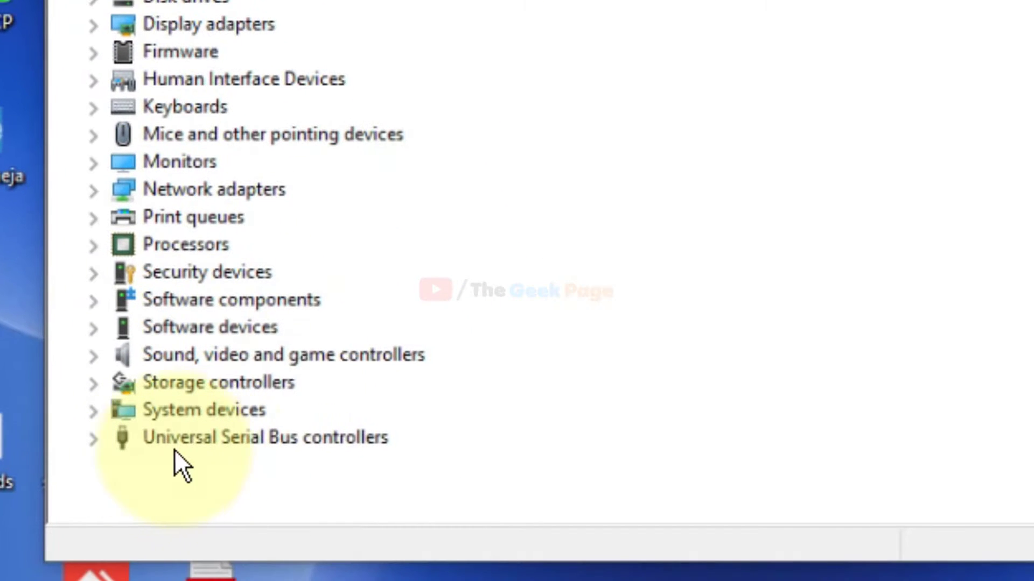
click(336, 442)
click(94, 439)
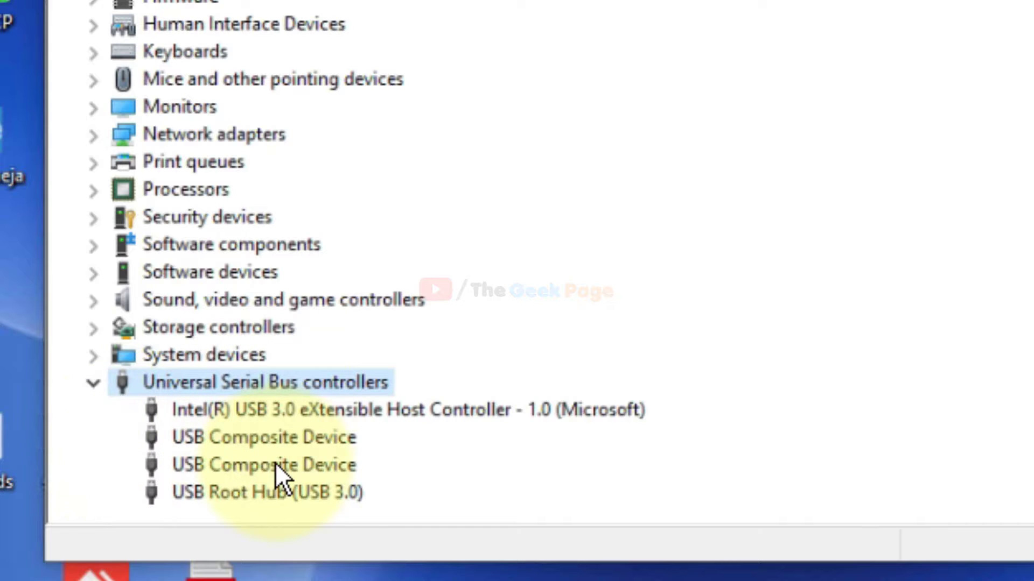
click(198, 503)
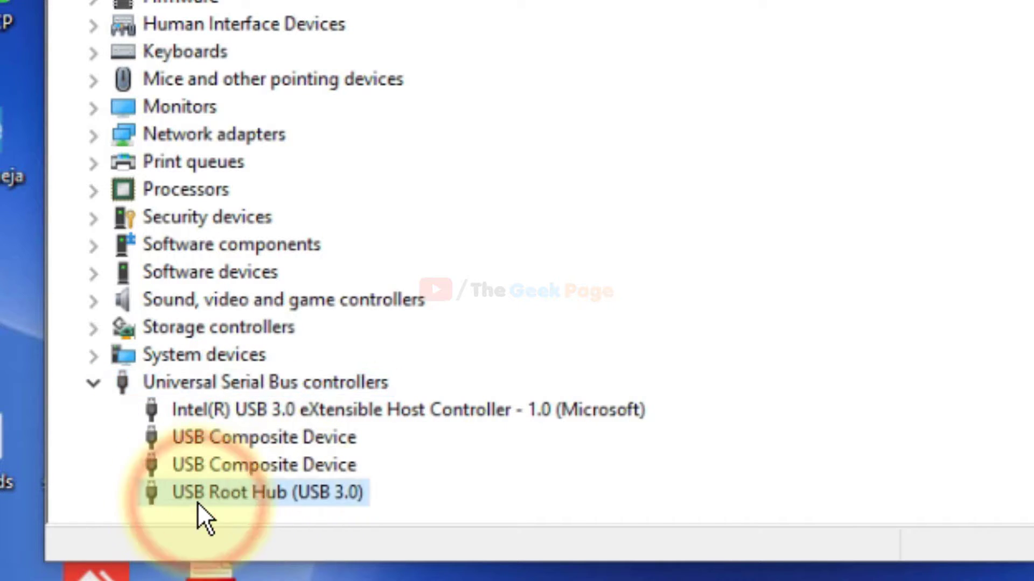
- Uncheck 'Allow the computer to turn off this device' in the hub's Power Management and confirm
right_click(308, 502)
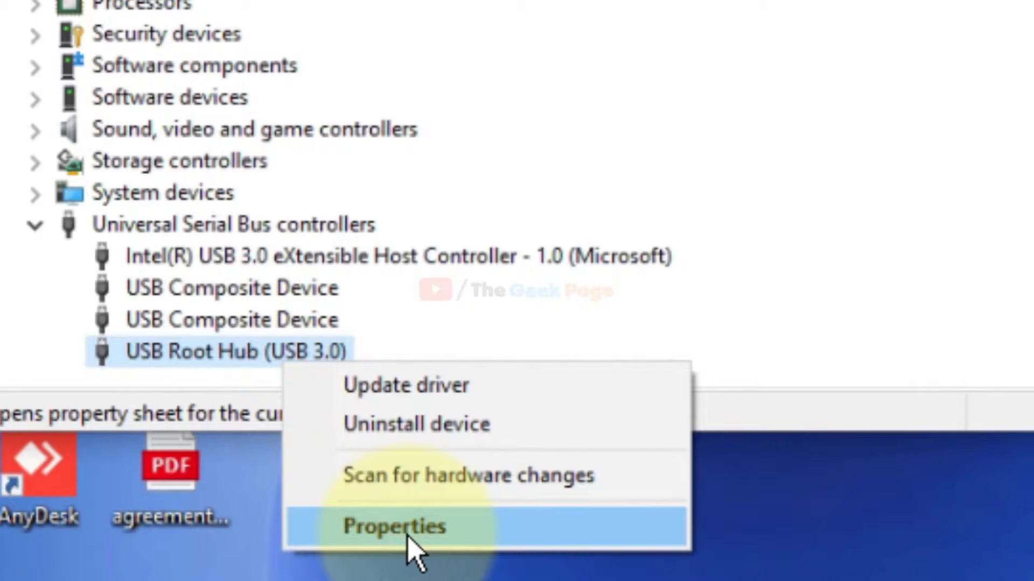
click(415, 526)
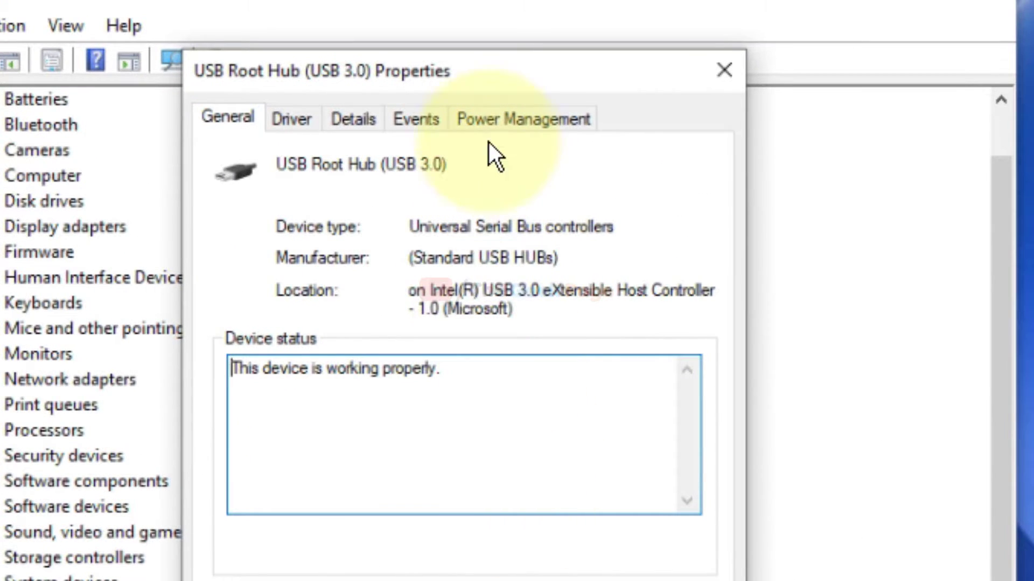
click(530, 121)
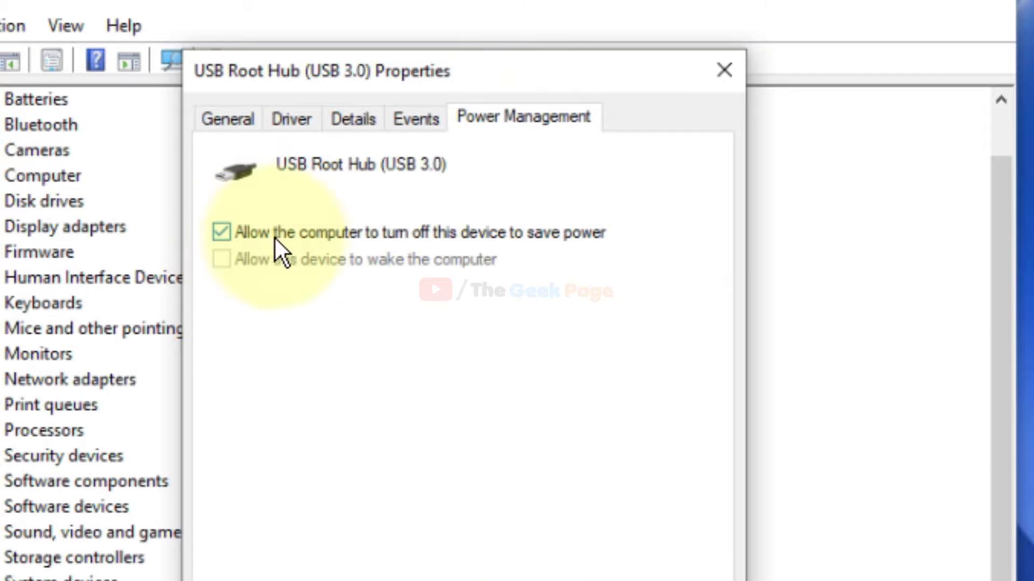
click(221, 232)
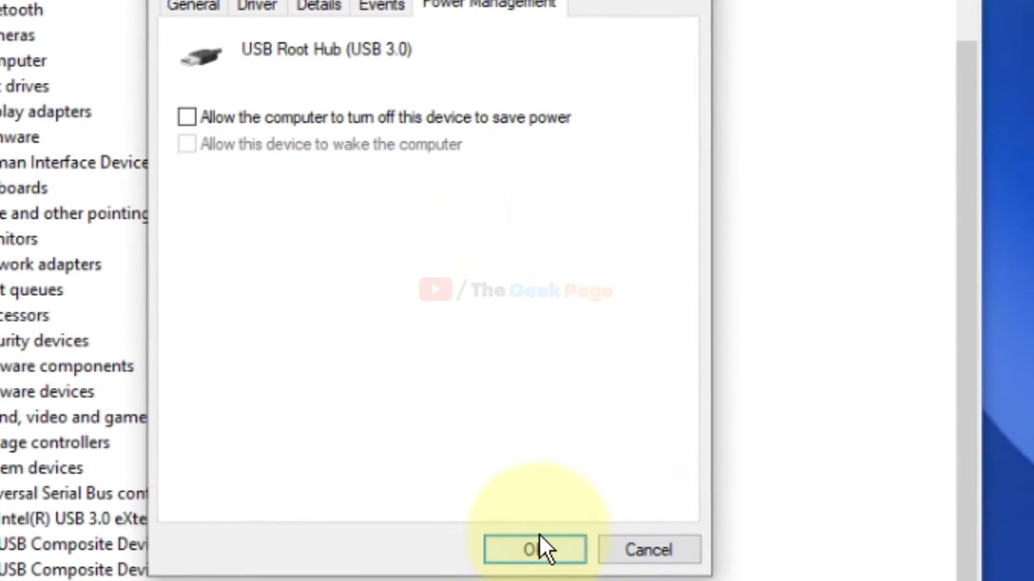
click(532, 546)
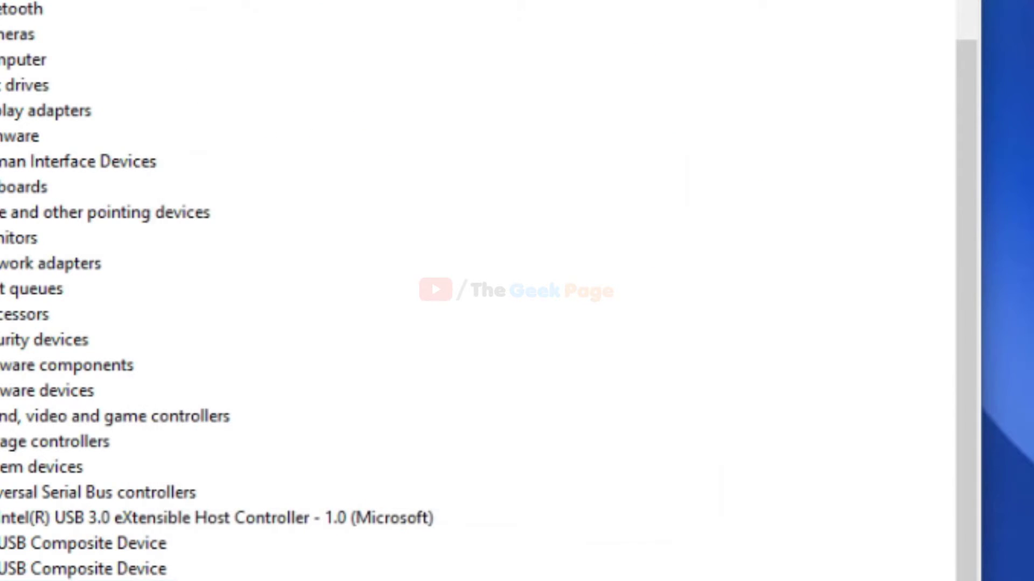